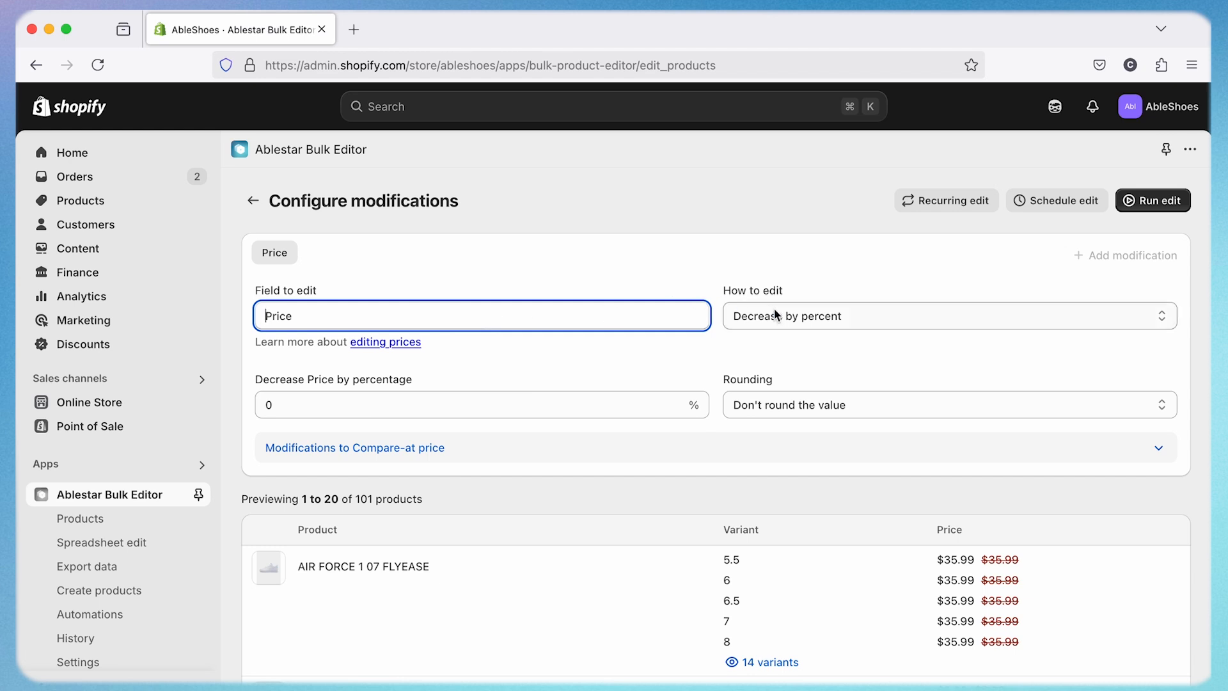
- Configure the Price modification to decrease by percent, with a decrease of 15%
click(798, 314)
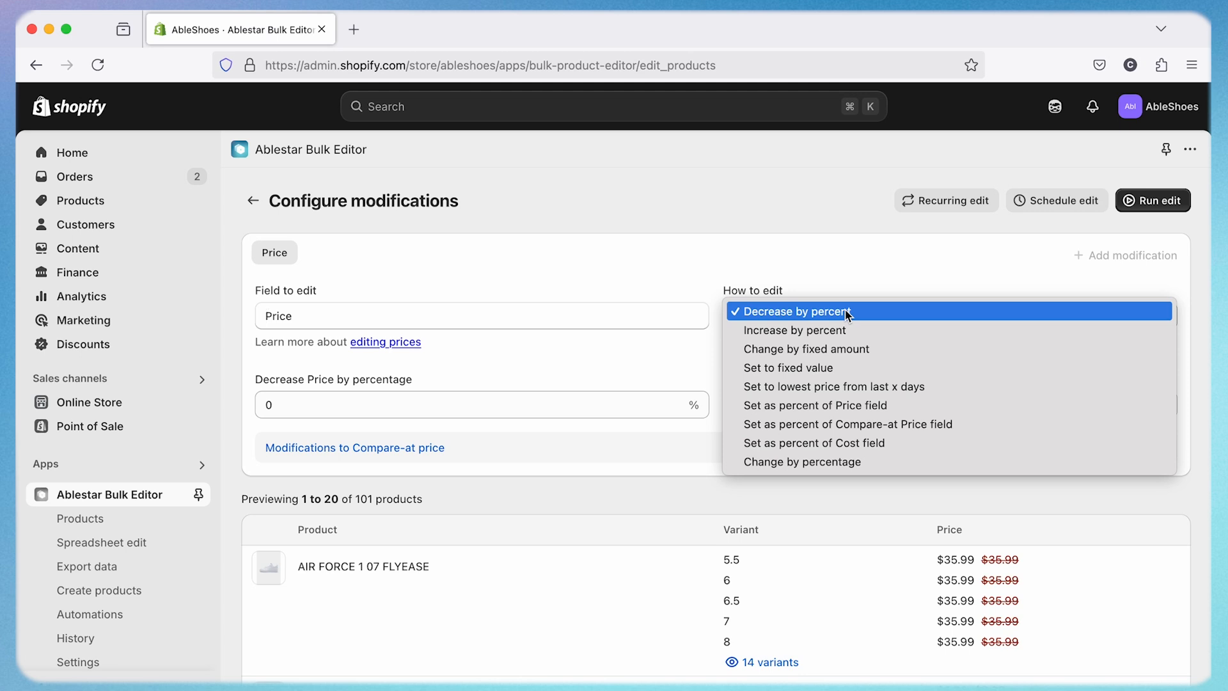
click(845, 312)
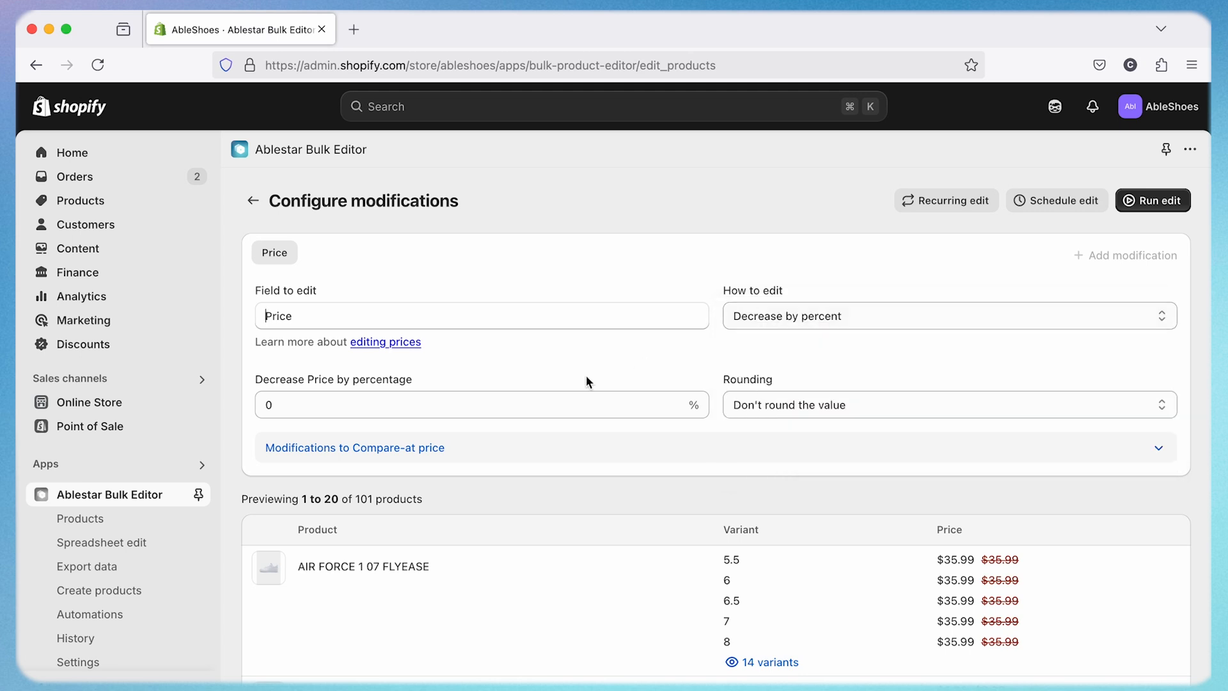
click(439, 403)
text(15)
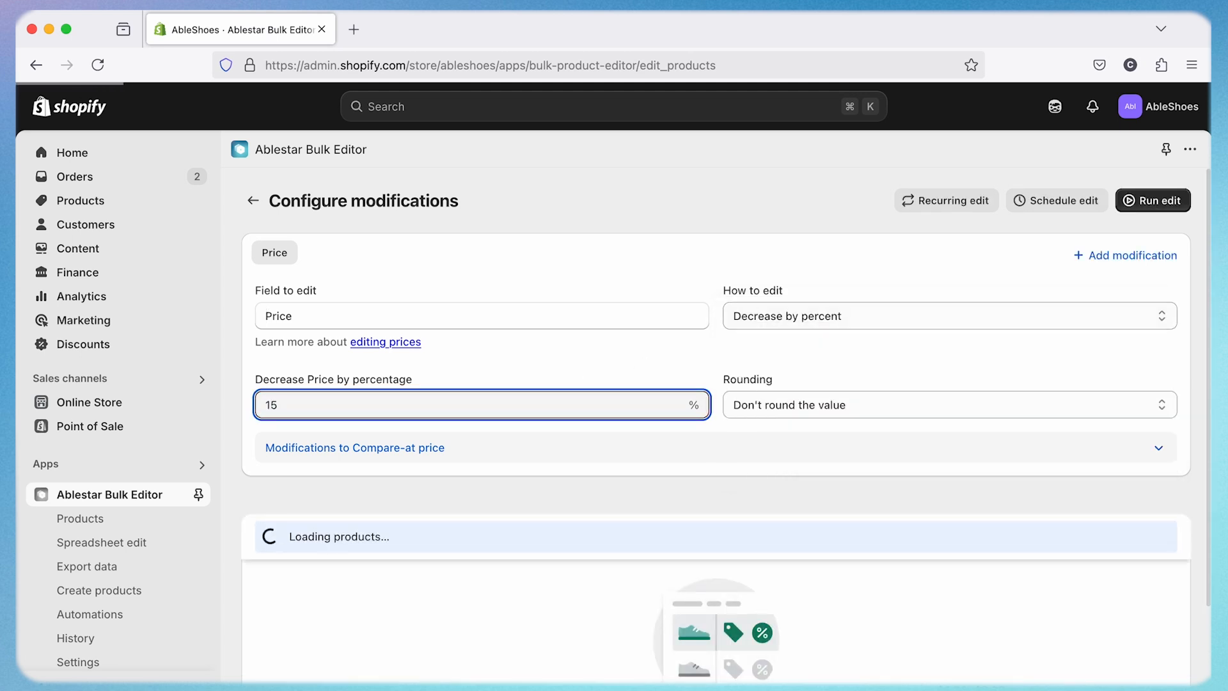
- Round the reduced price's decimals to 0.95 and set the compare-at price to the current price
click(880, 406)
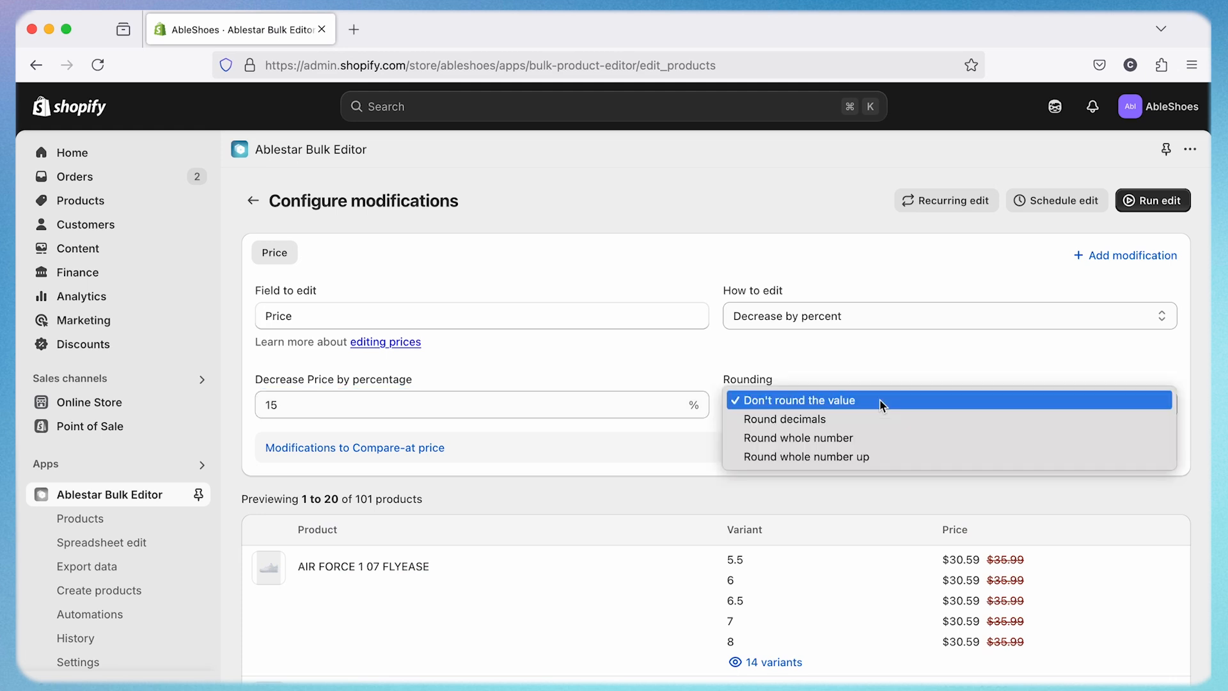
click(871, 419)
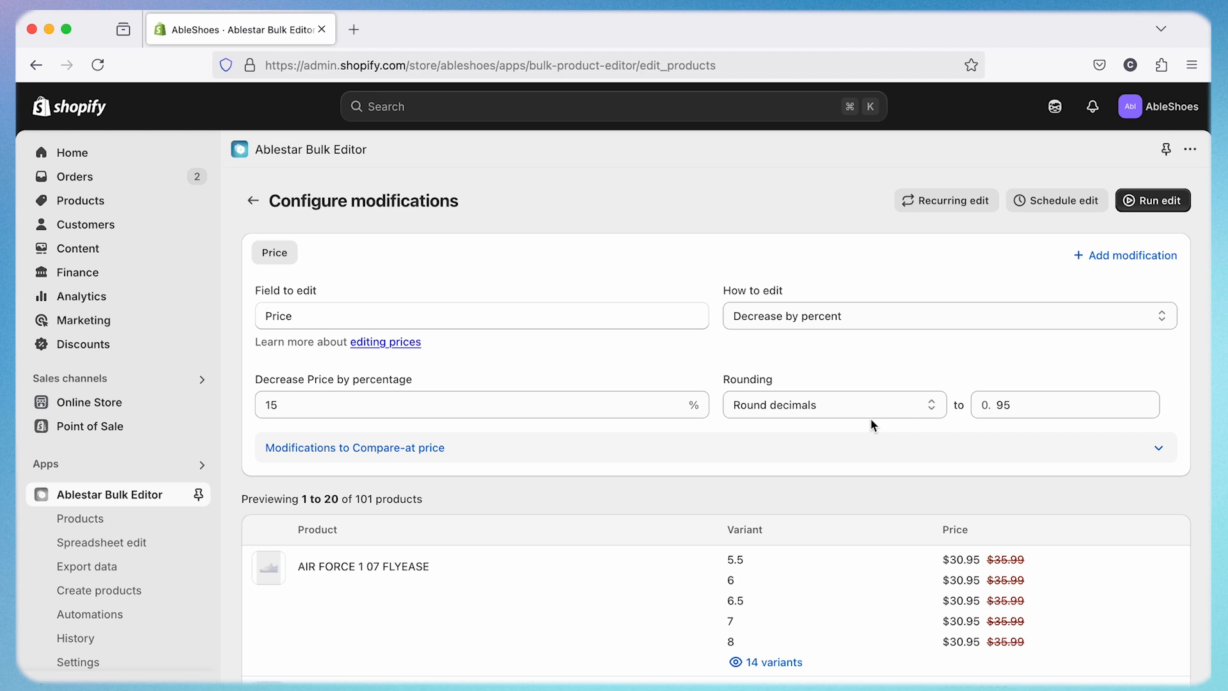
click(1159, 455)
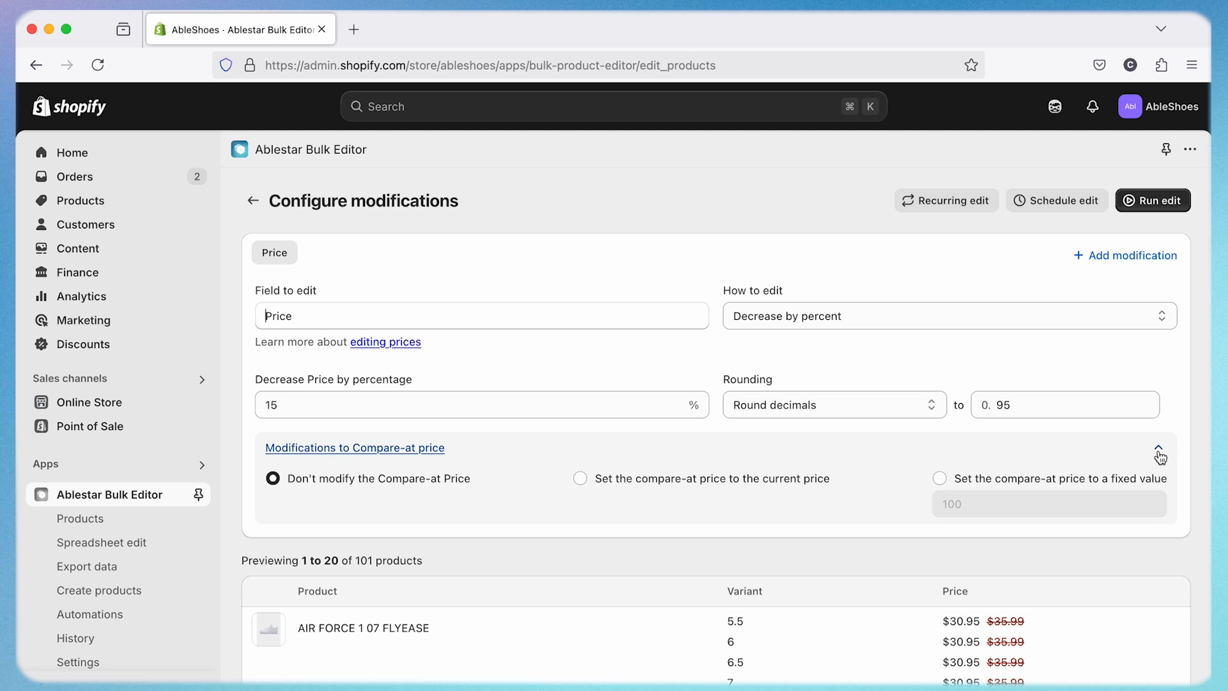
click(580, 479)
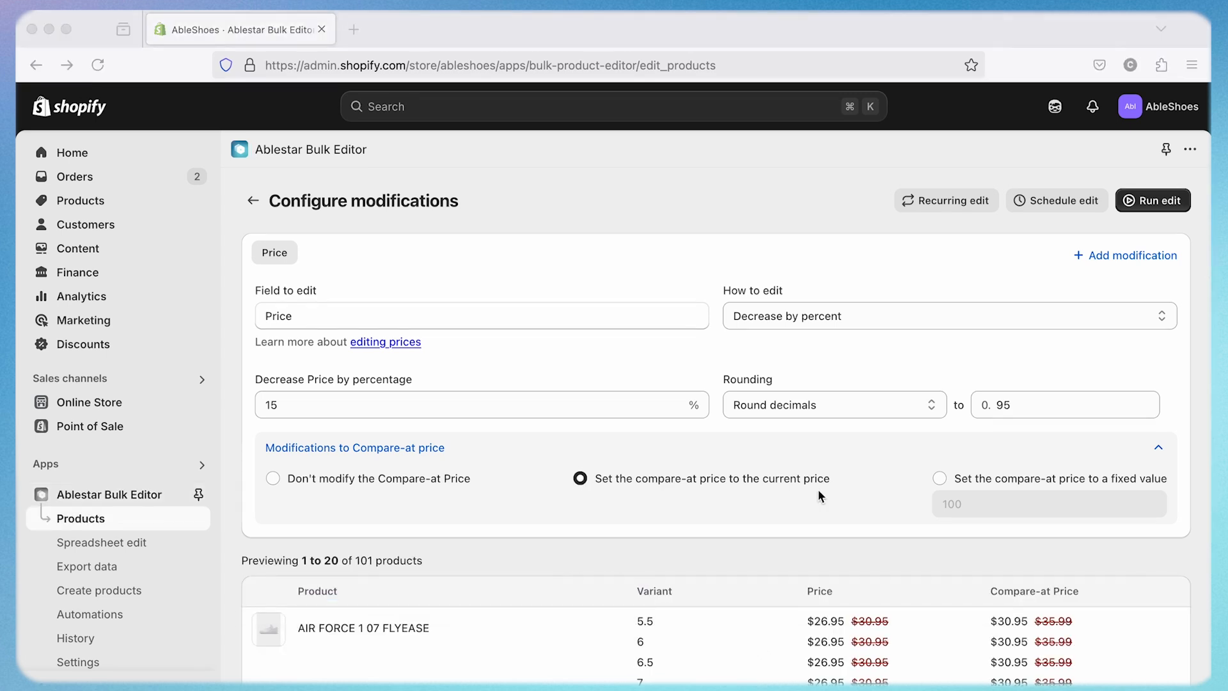
- Add a second modification on the Manual Collection field that adds the products to the New Year Promo collection
click(1128, 256)
click(1127, 255)
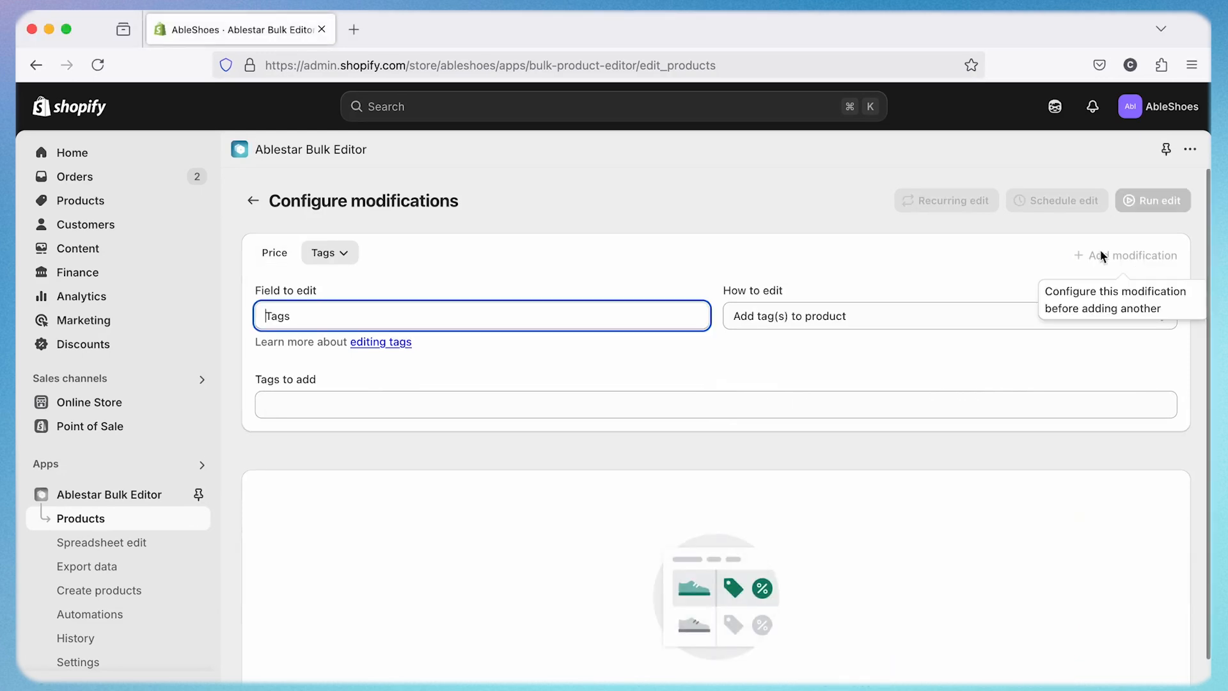
click(563, 316)
text(manu)
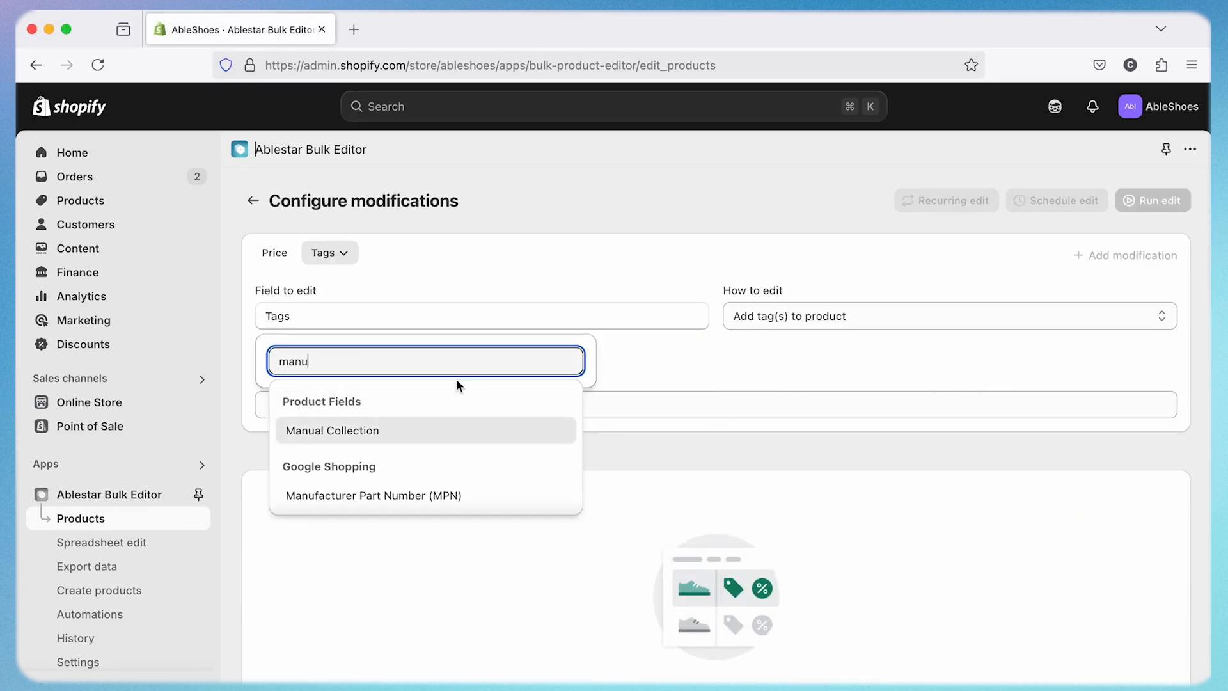
click(413, 427)
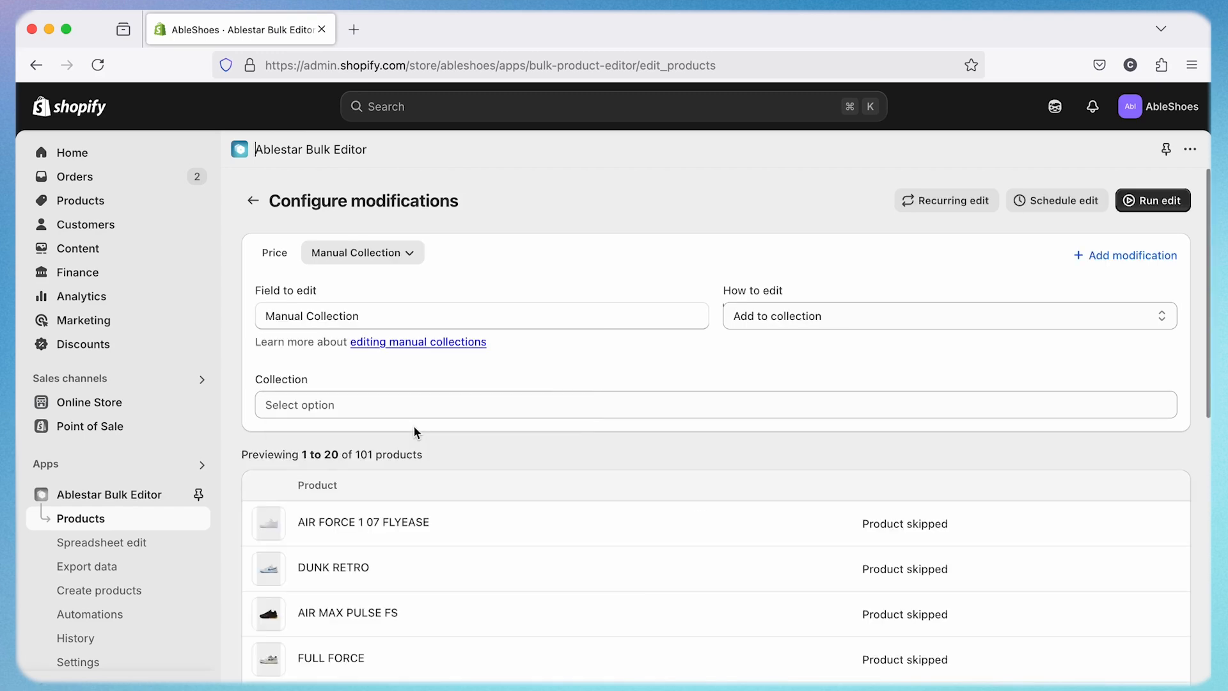
click(411, 404)
text(new)
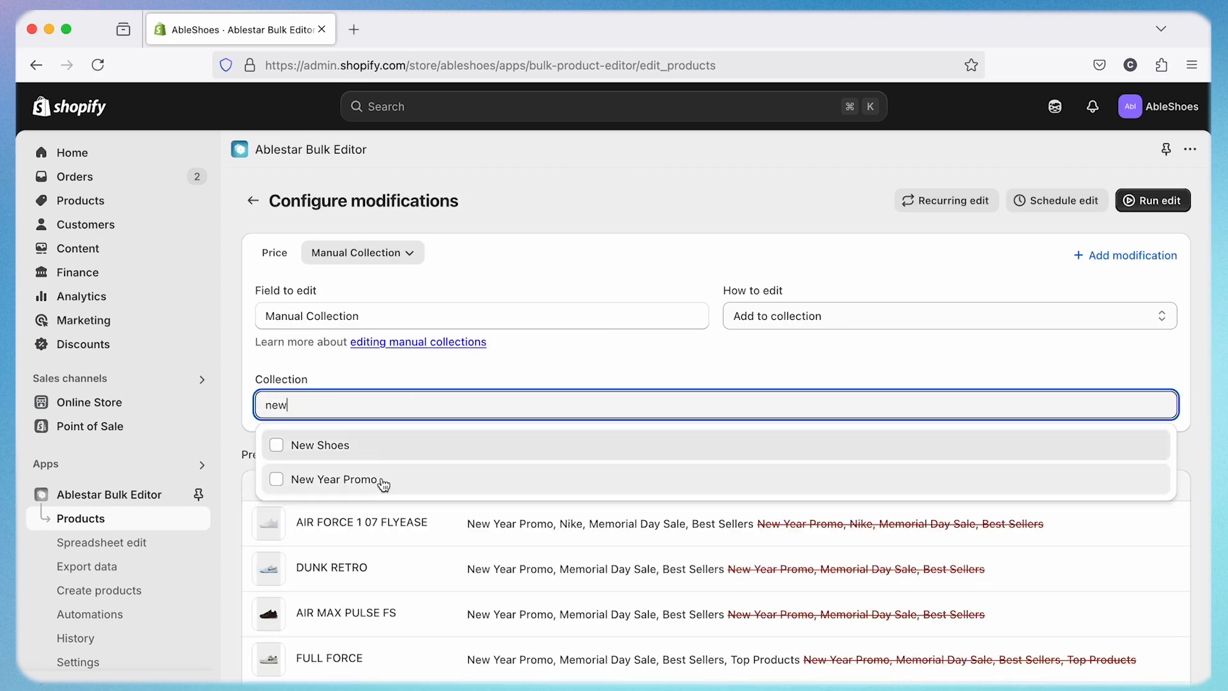
click(383, 480)
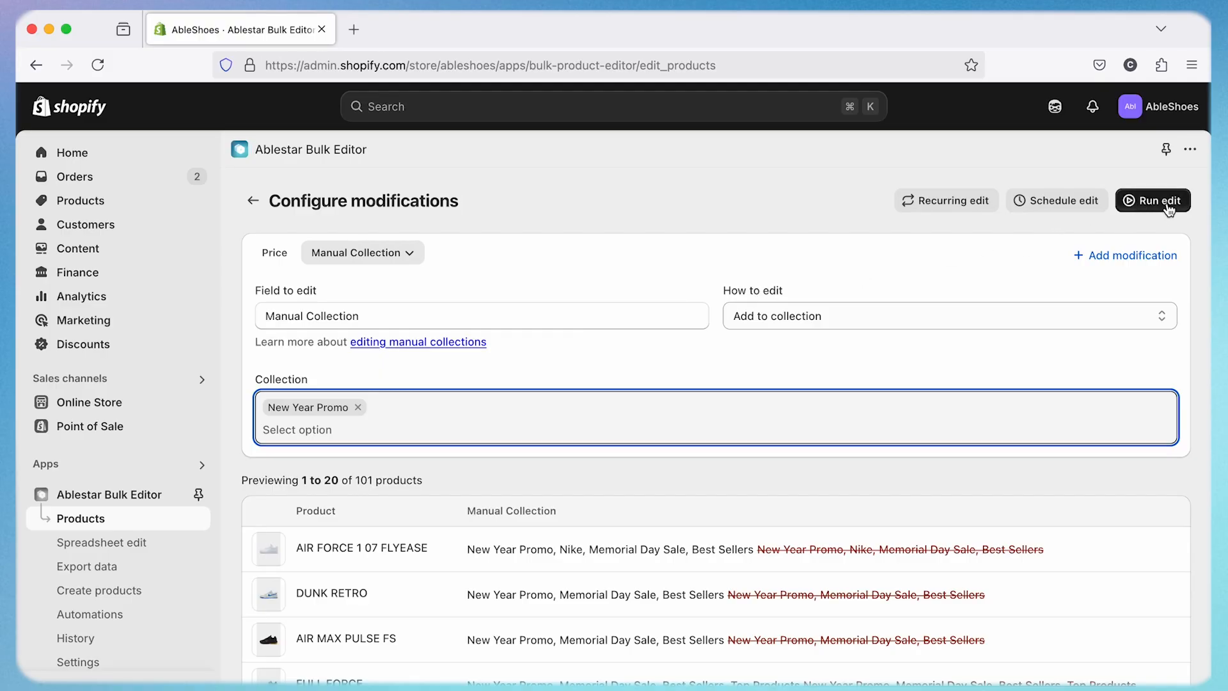
- Schedule the edit to start on December 26, 2025 at 12:00 AM
click(1063, 203)
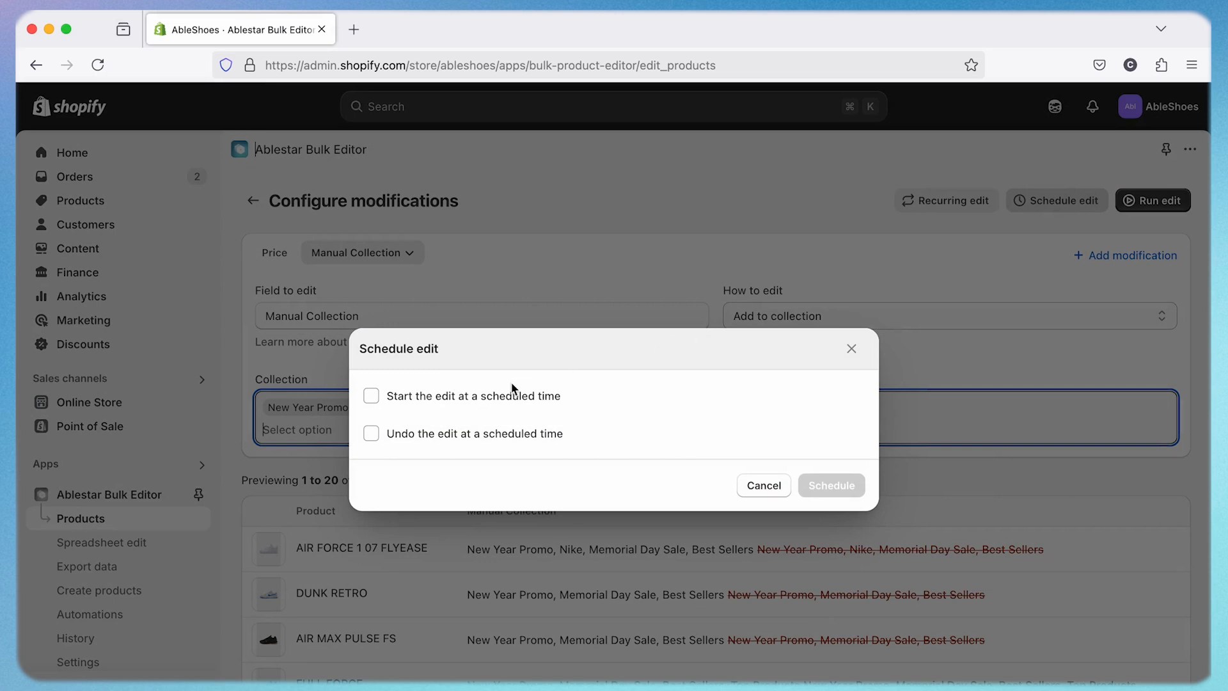
click(371, 396)
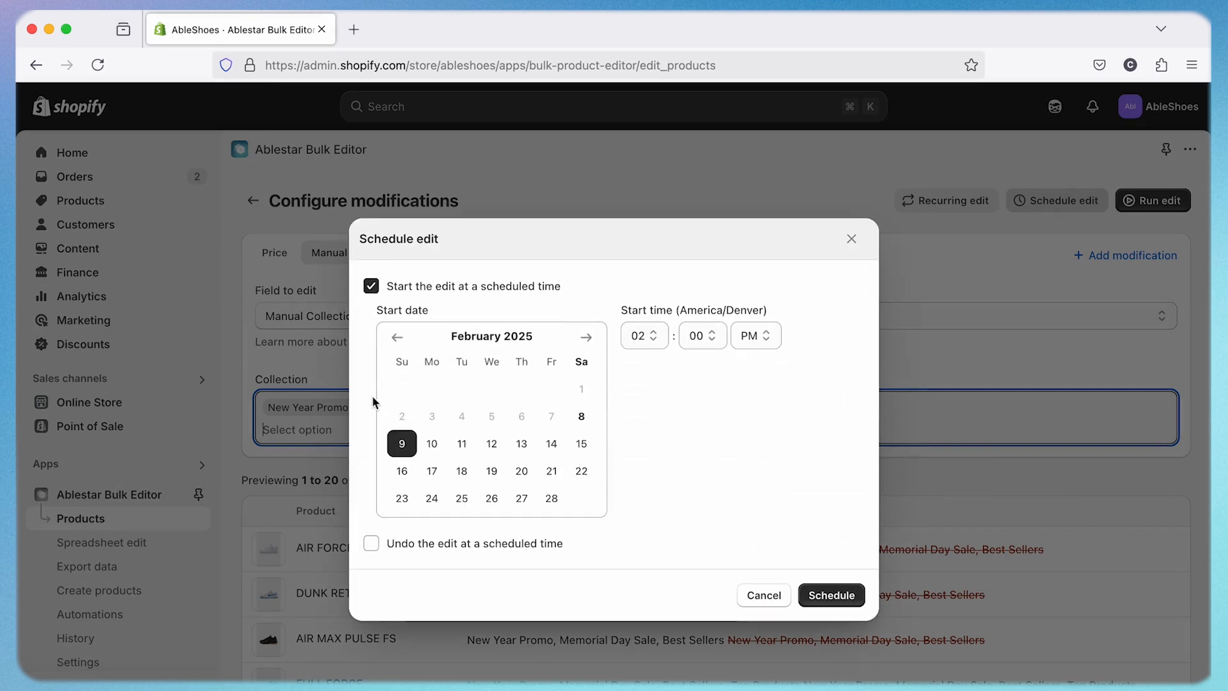
click(586, 337)
click(586, 338)
click(586, 337)
click(585, 337)
click(586, 338)
click(586, 338)
click(586, 338)
click(586, 336)
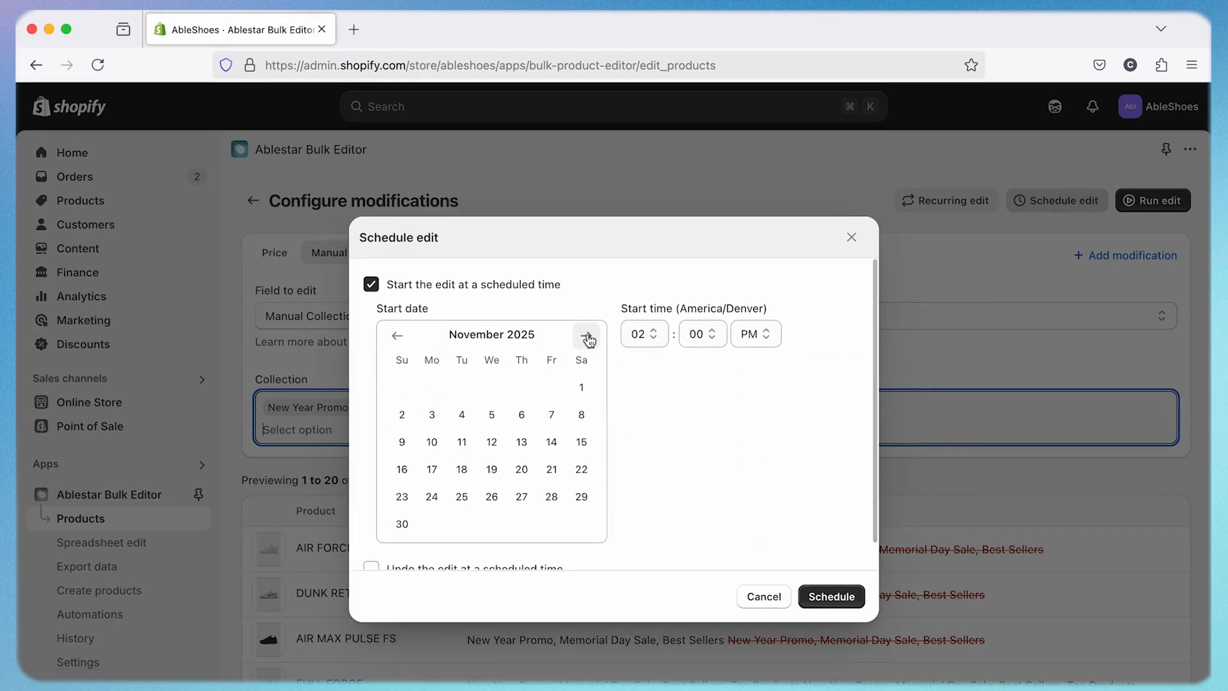
click(586, 337)
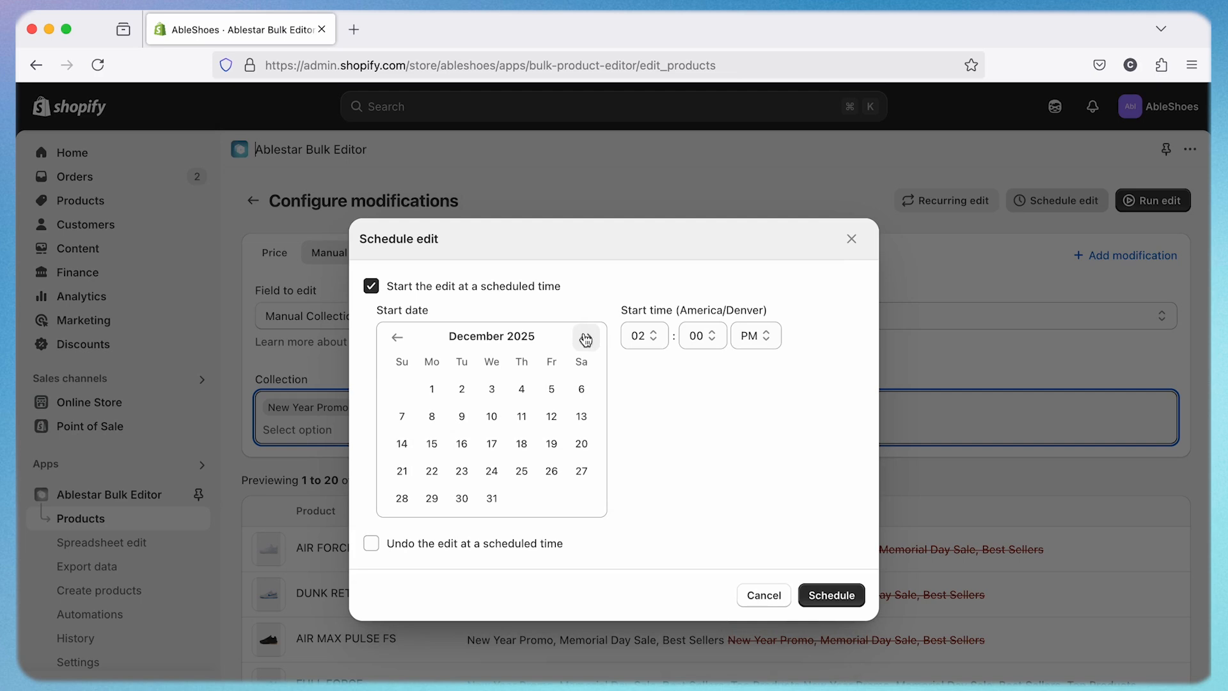
click(551, 471)
click(645, 345)
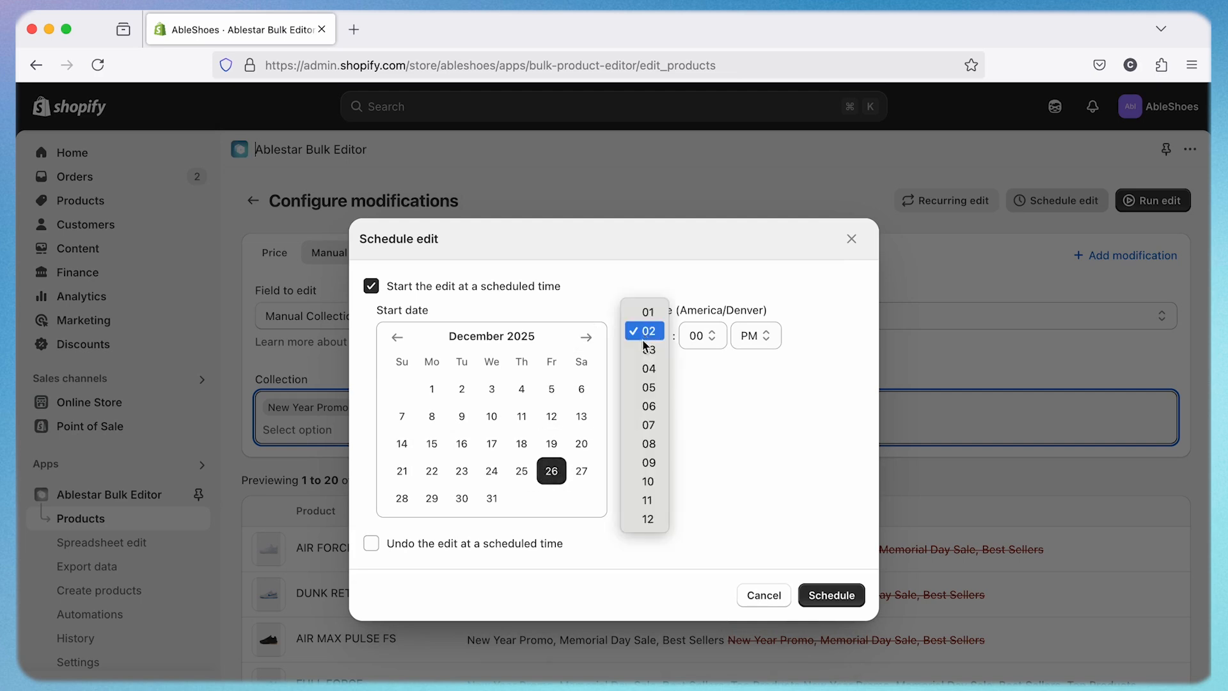
click(646, 520)
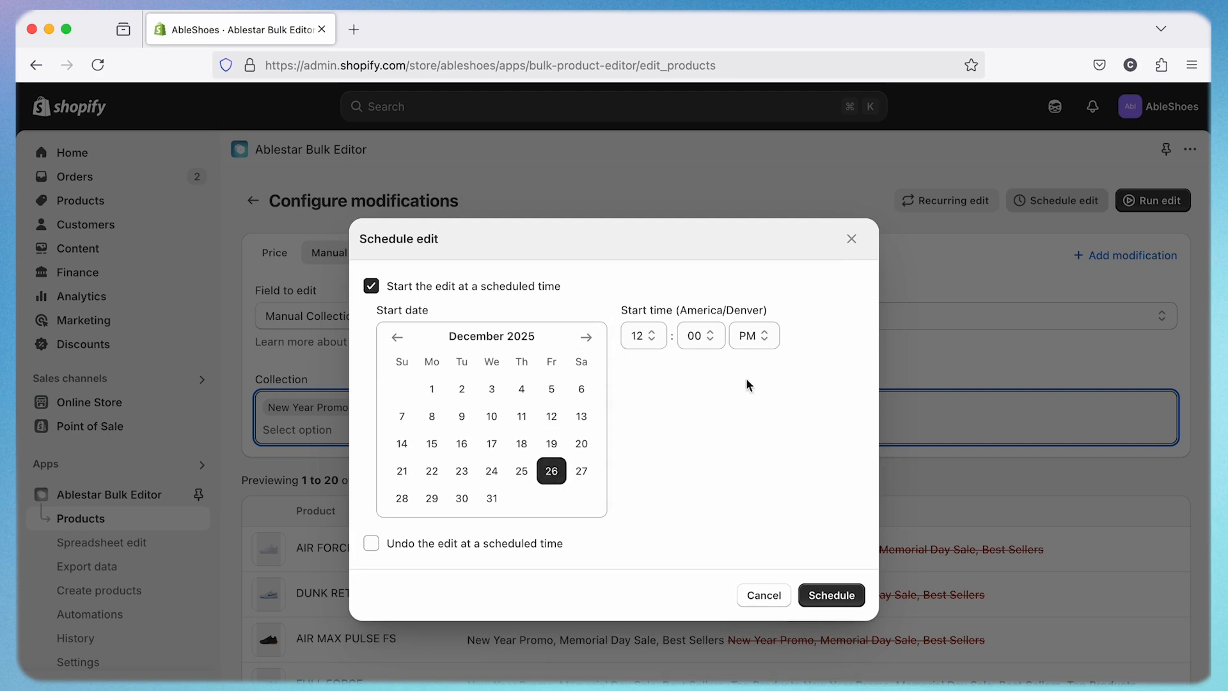
click(747, 336)
click(757, 311)
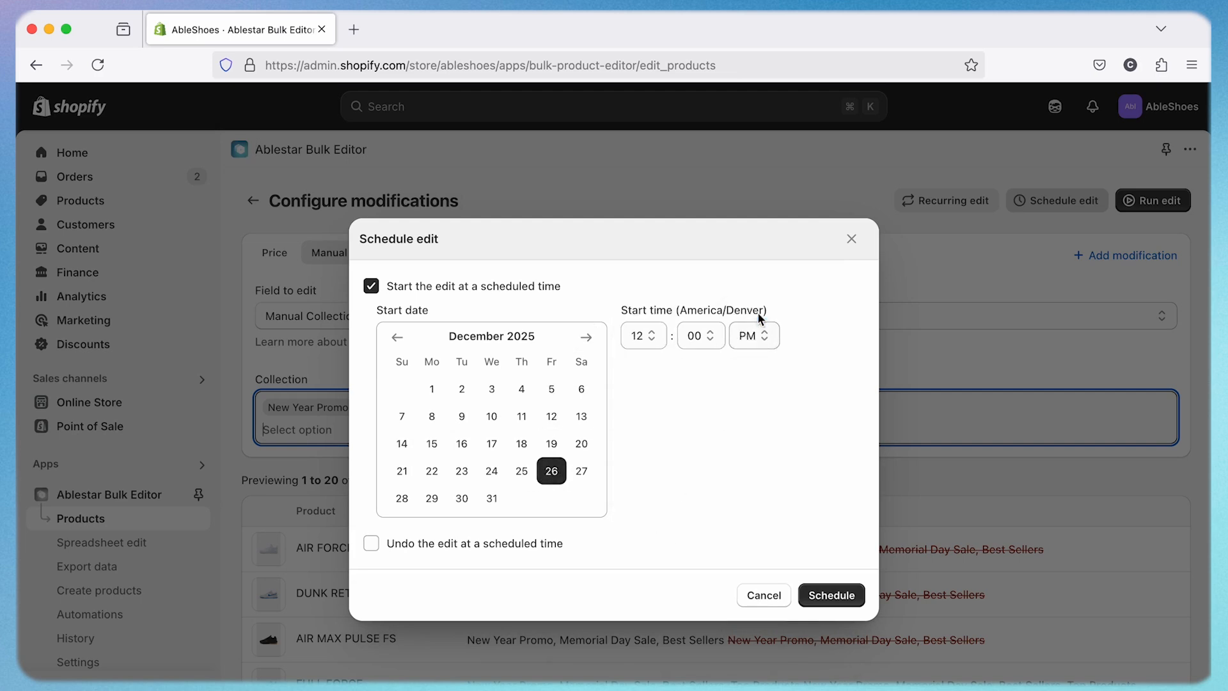
- Schedule the edit to be undone on January 2, 2026 at 12:00 AM
click(371, 544)
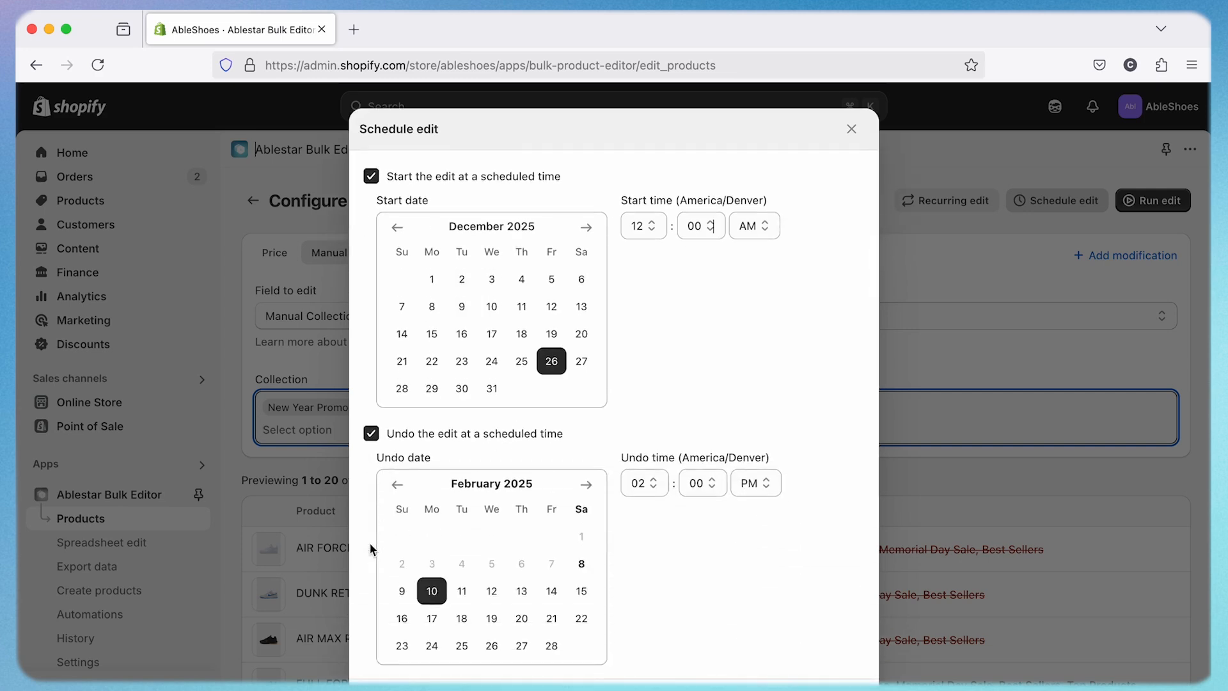
click(592, 488)
click(592, 488)
click(592, 488)
click(592, 488)
click(592, 489)
click(592, 488)
click(592, 488)
click(591, 488)
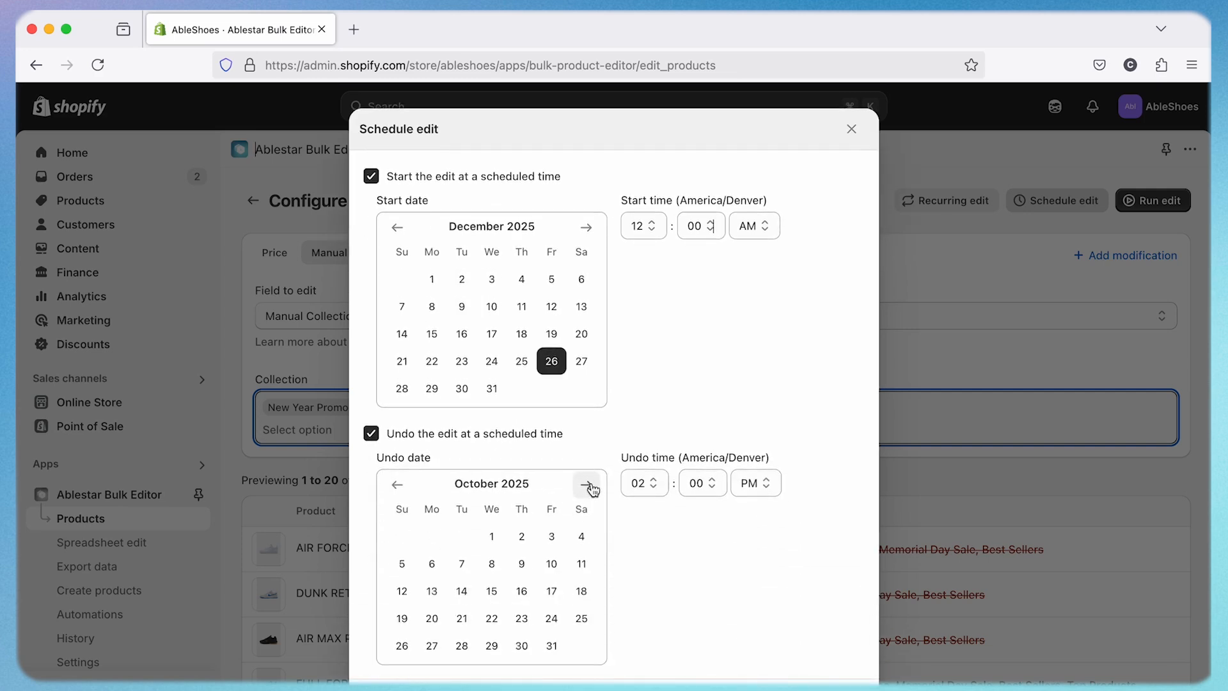
click(586, 485)
click(586, 485)
click(586, 485)
click(551, 537)
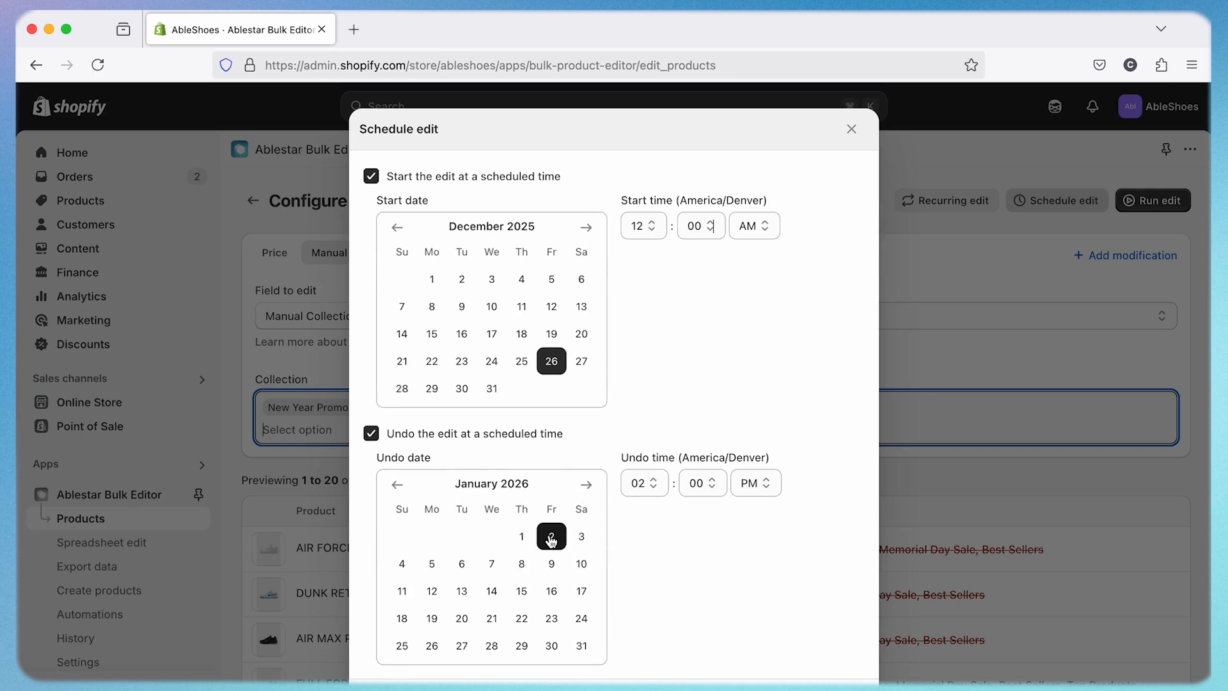
click(634, 484)
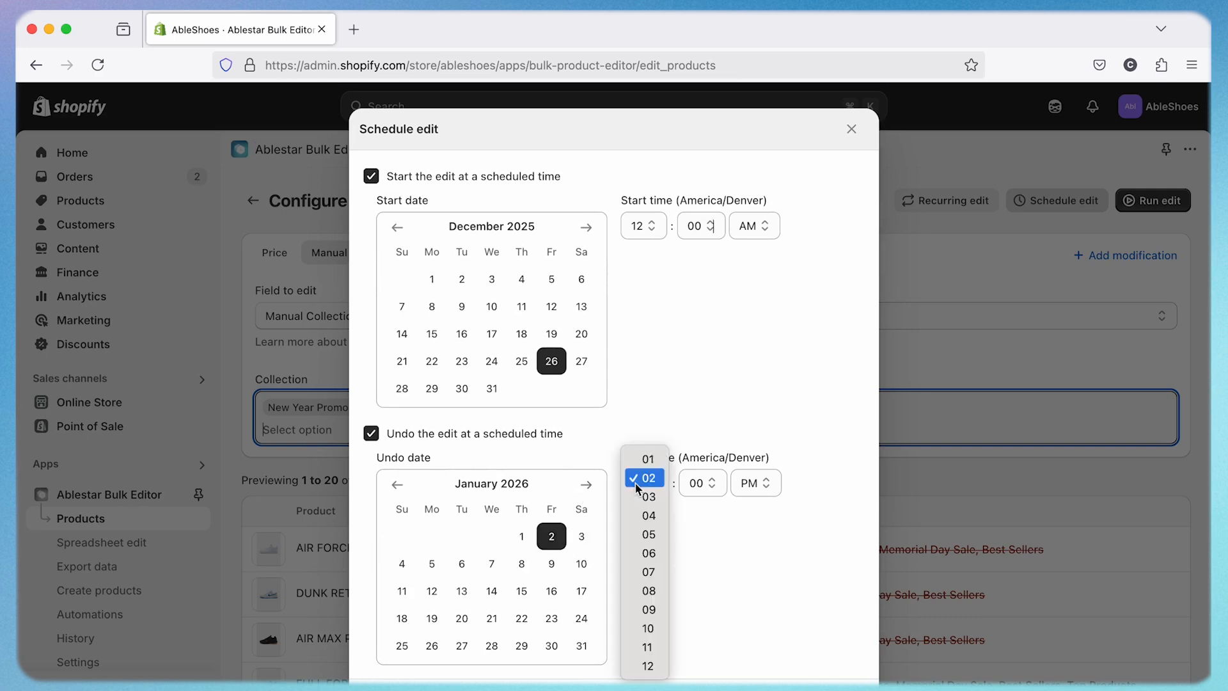
click(647, 666)
click(752, 484)
click(752, 461)
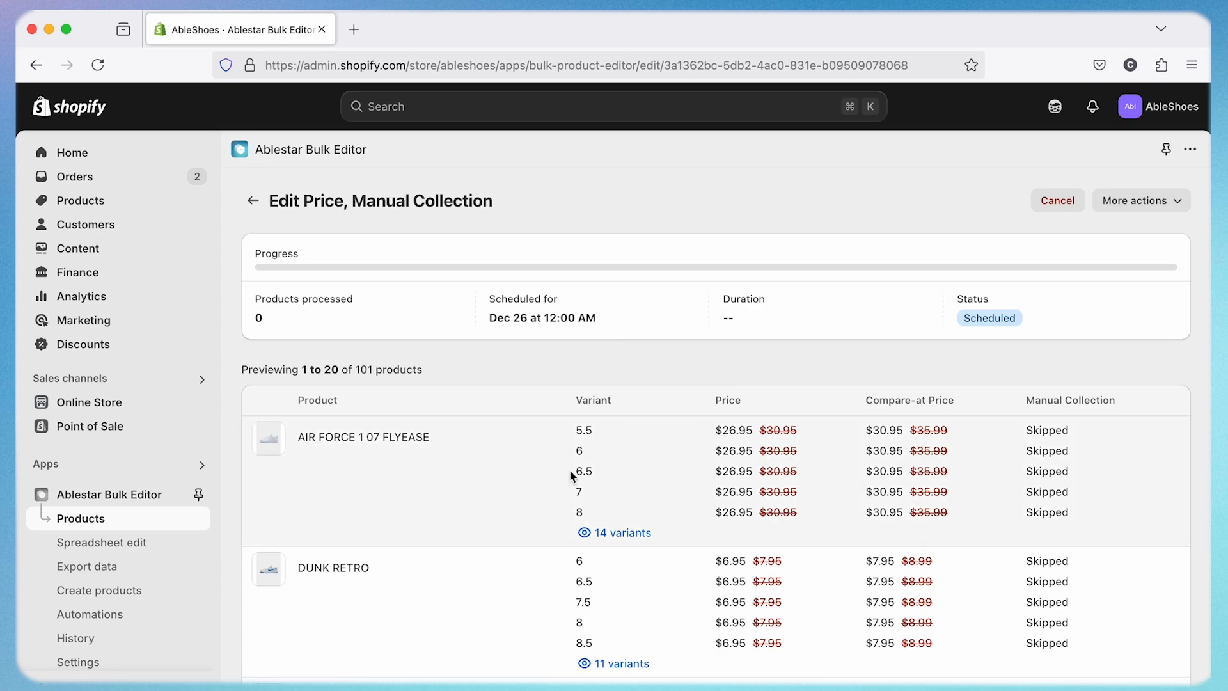
- Rename the scheduled edit as New Year Promo
scroll(571, 472, down, 10)
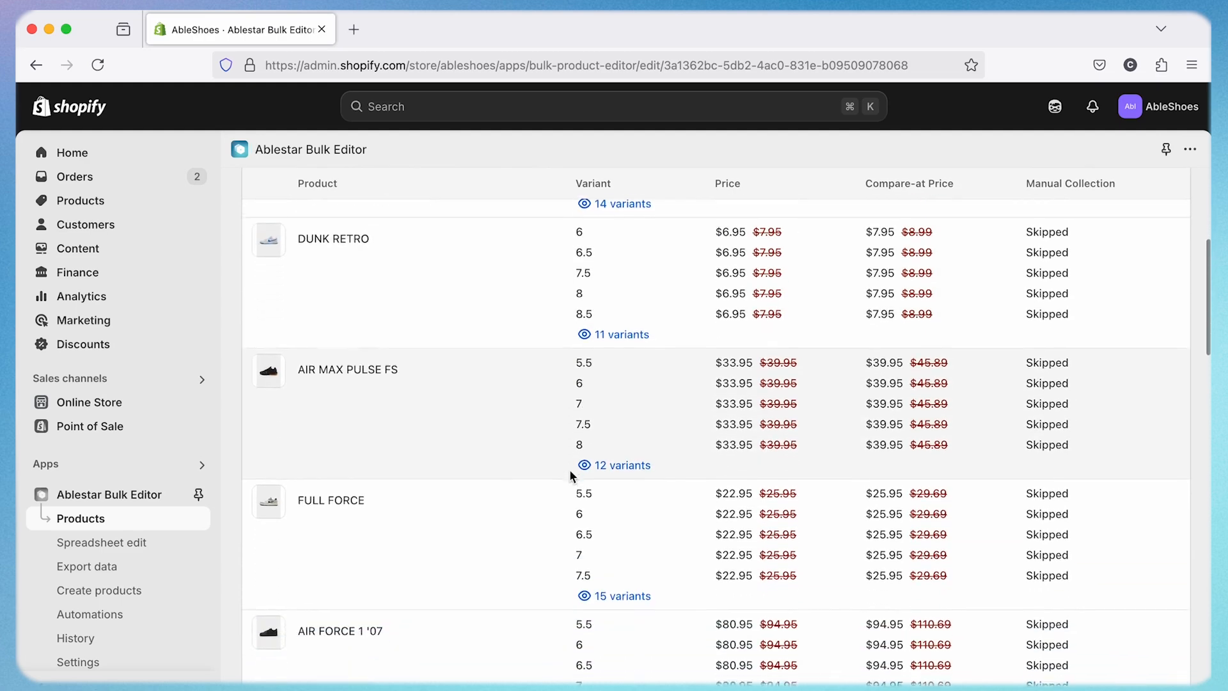
scroll(570, 470, up, 10)
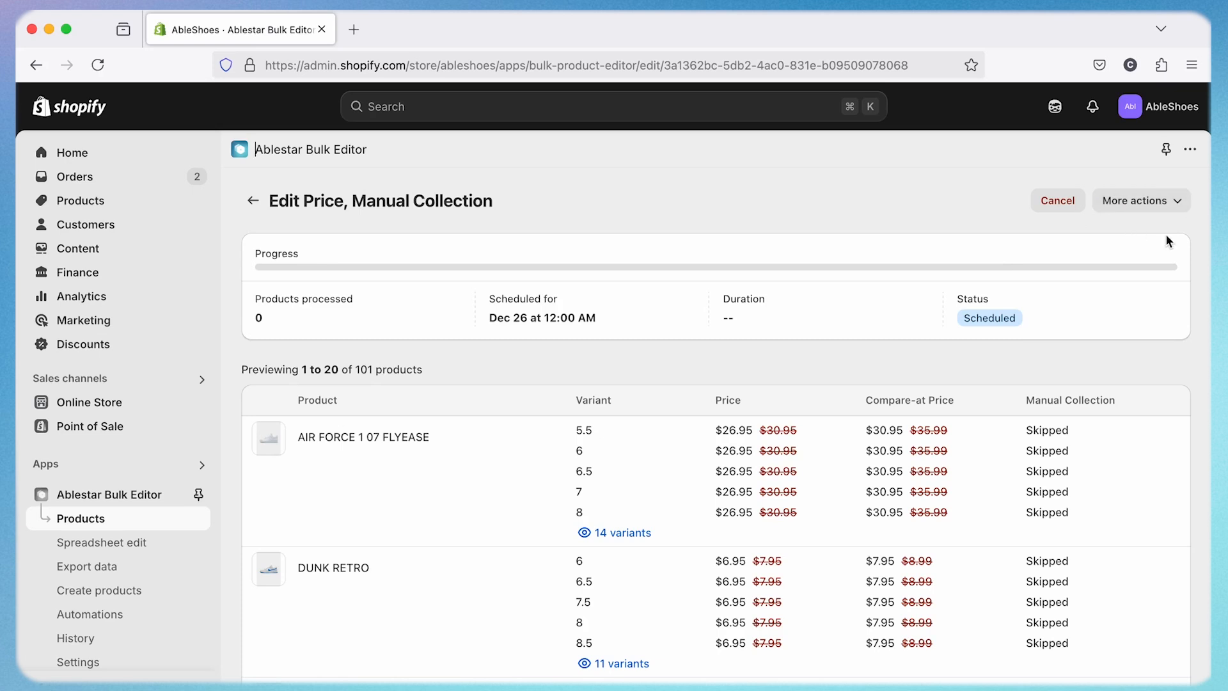
click(1162, 204)
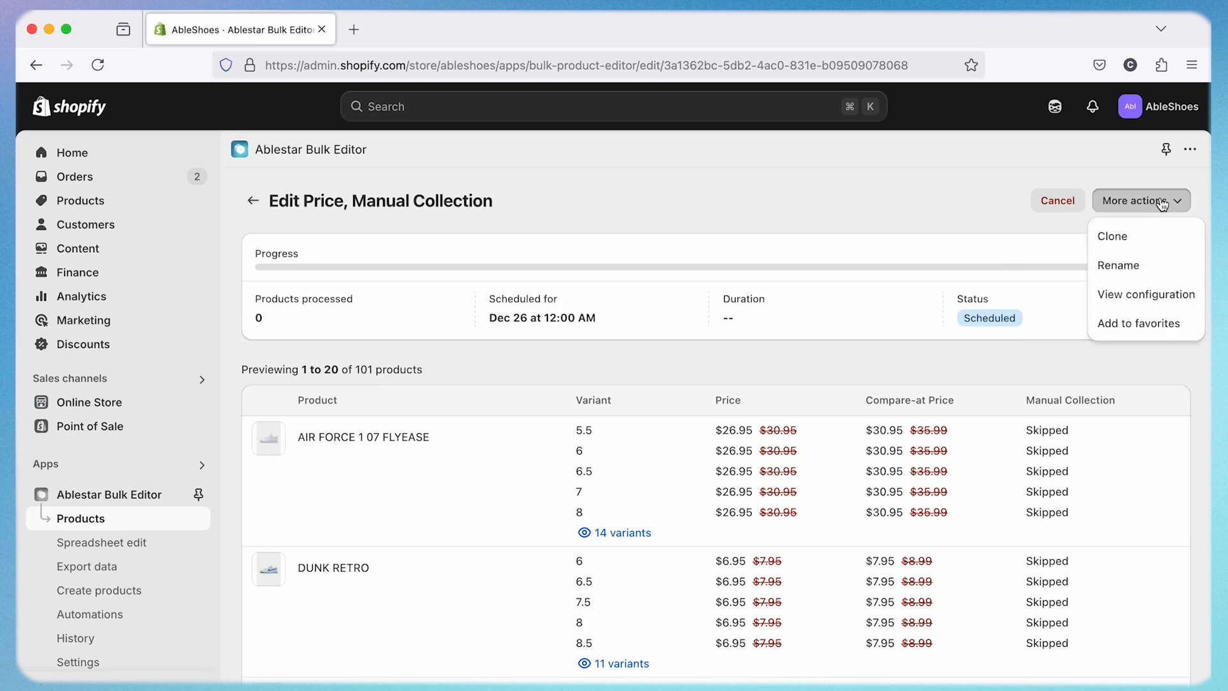
click(1136, 265)
click(689, 409)
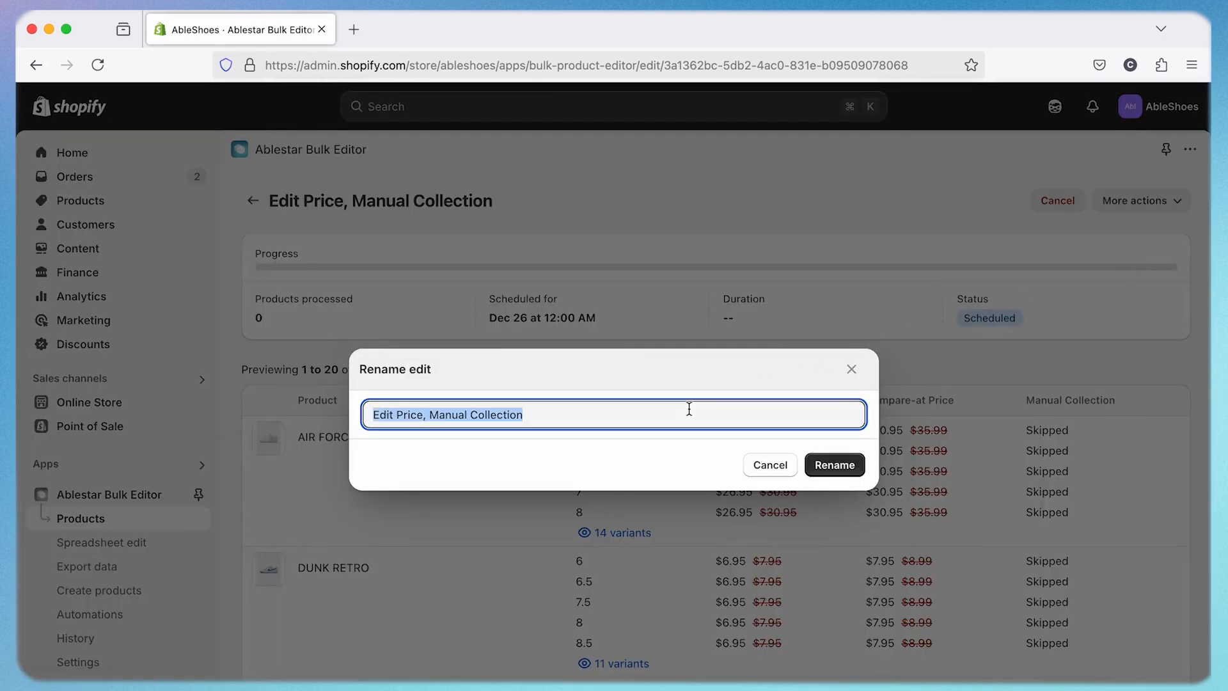
text(New Year Porm)
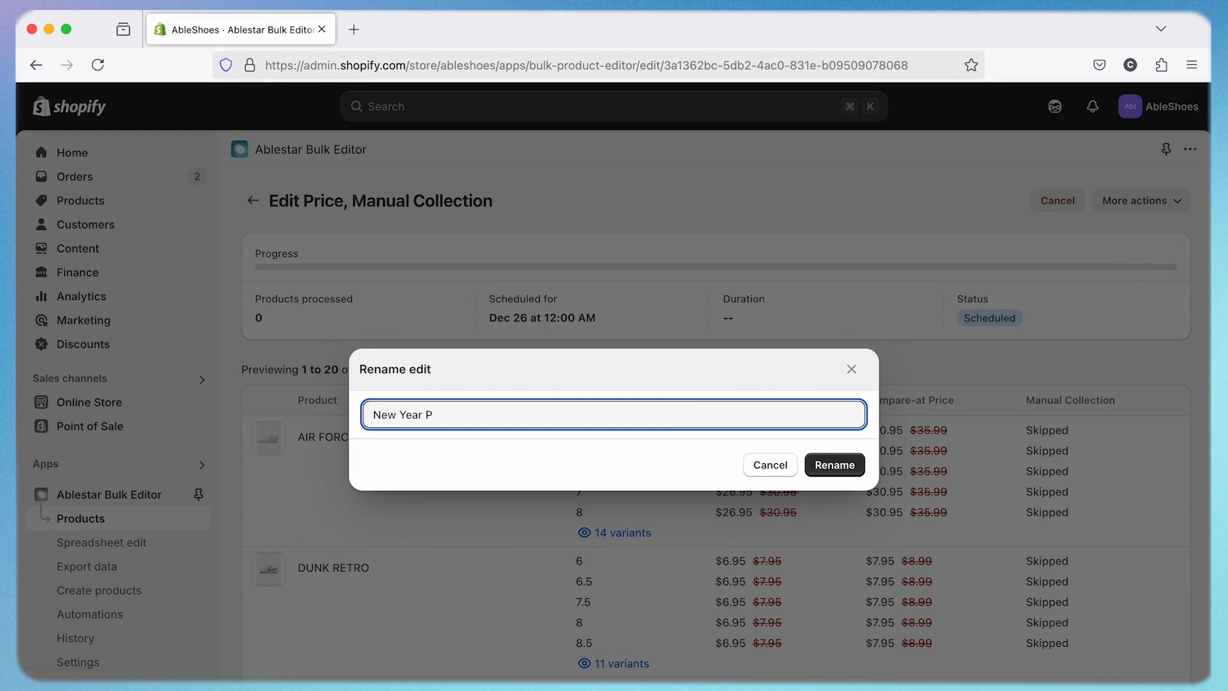
key(BackSpace)
key(BackSpace)
key(BackSpace)
text(romo)
click(840, 465)
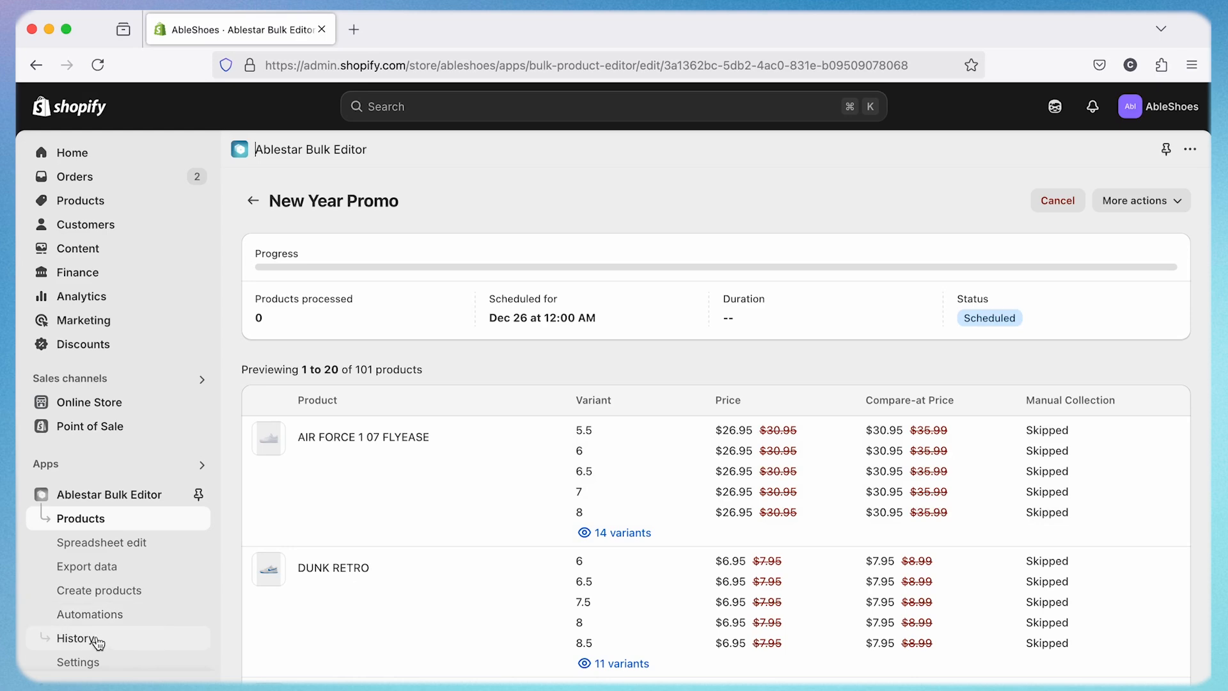
- Open the New Year Promo edit from the history of manual edits
click(101, 642)
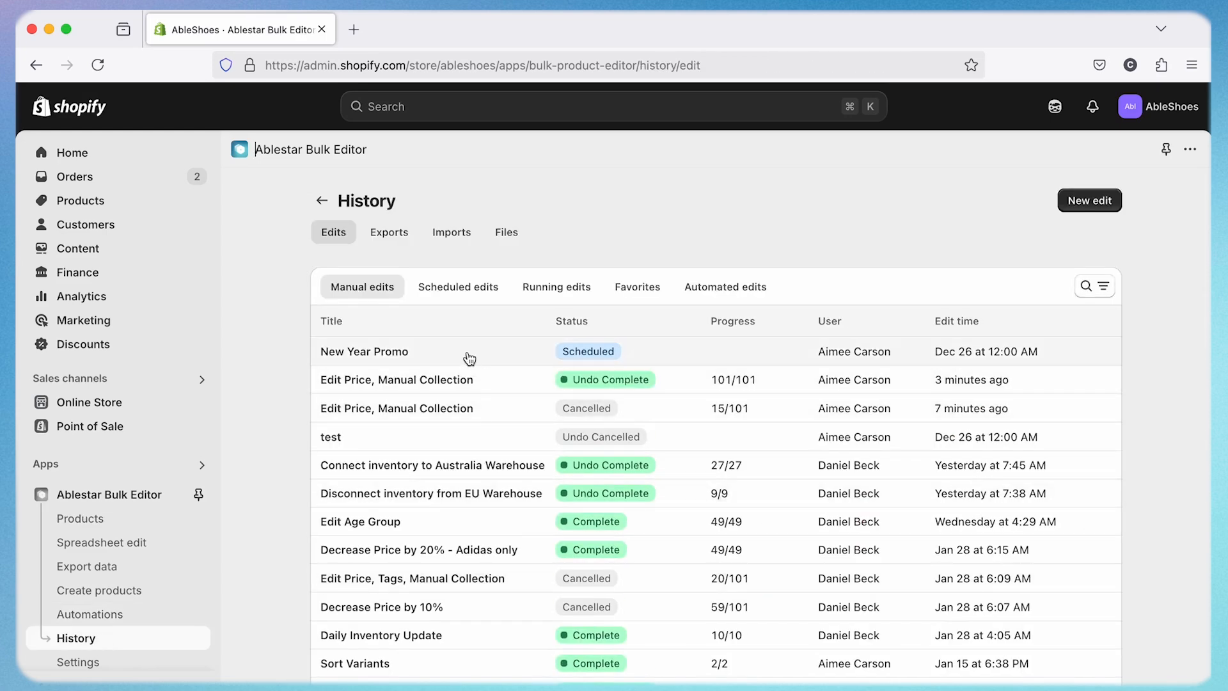
click(667, 357)
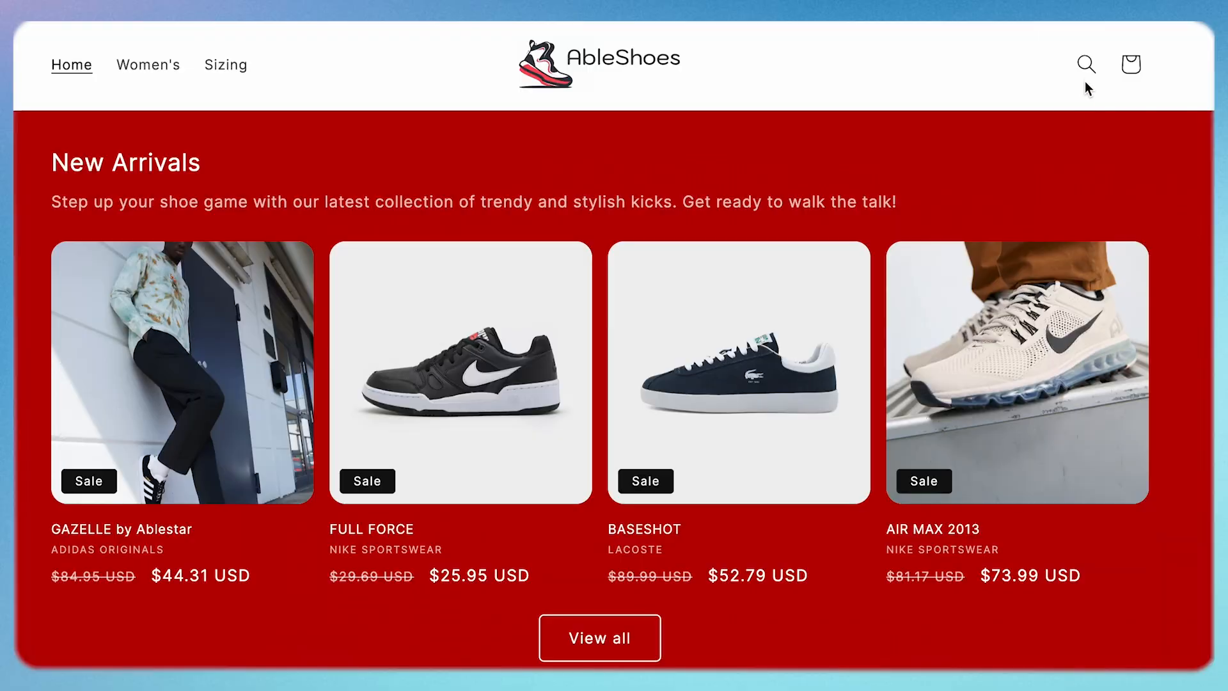
- Search the AbleShoes storefront for nike and view the AIR MAX PULSE product page from the results
click(1087, 67)
text(nike)
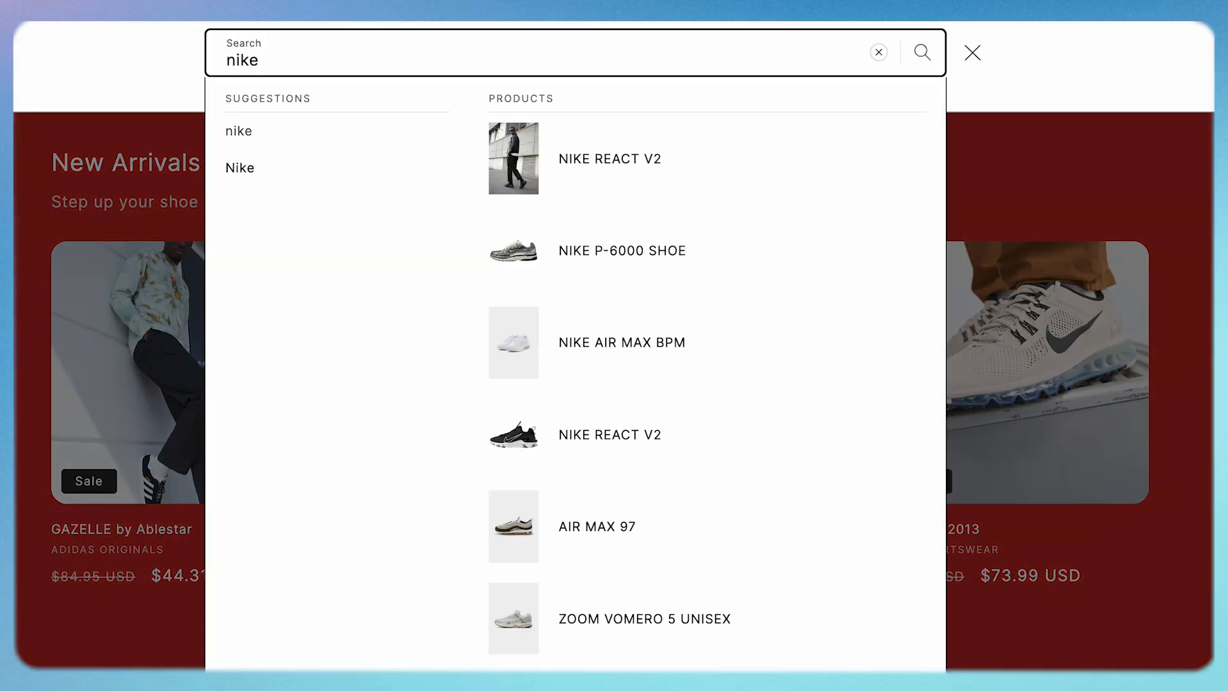
key(Return)
scroll(851, 225, down, 7)
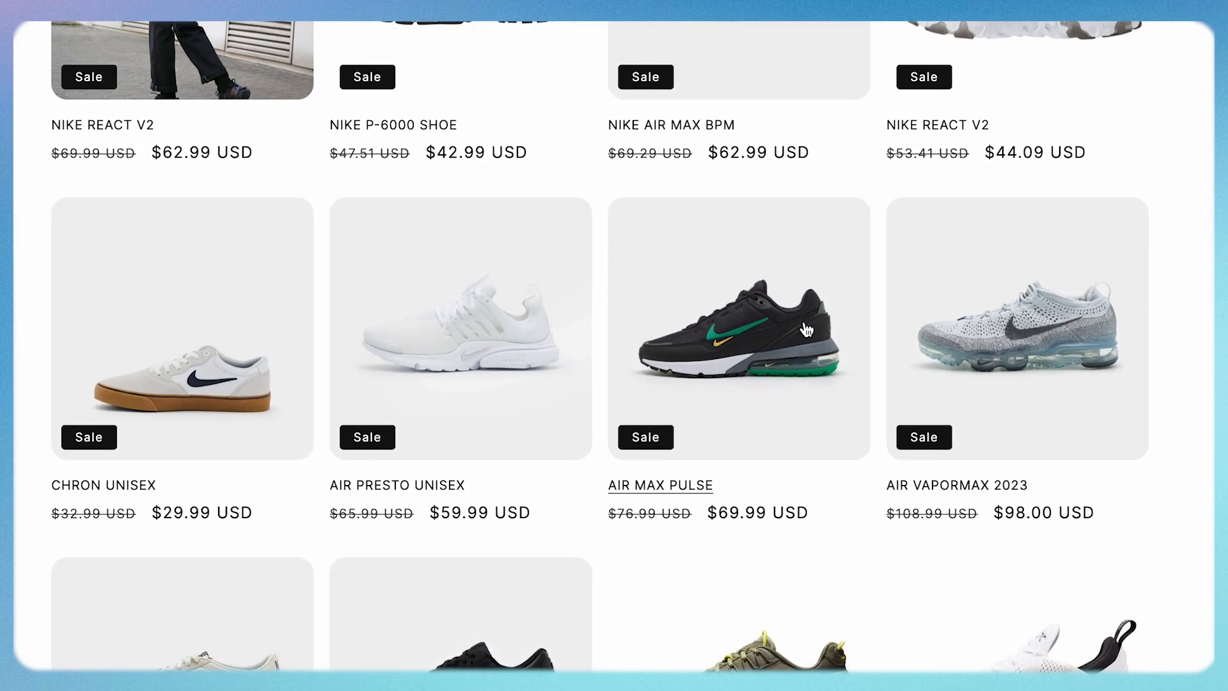
click(702, 491)
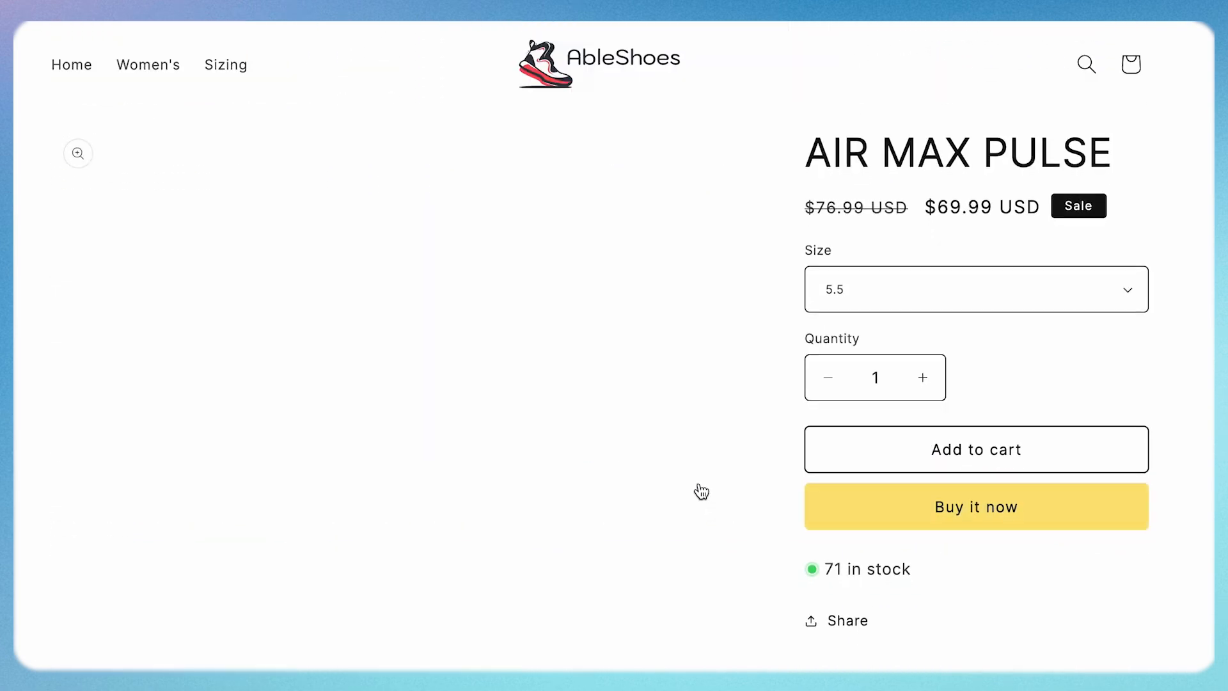
scroll(702, 491, down, 3)
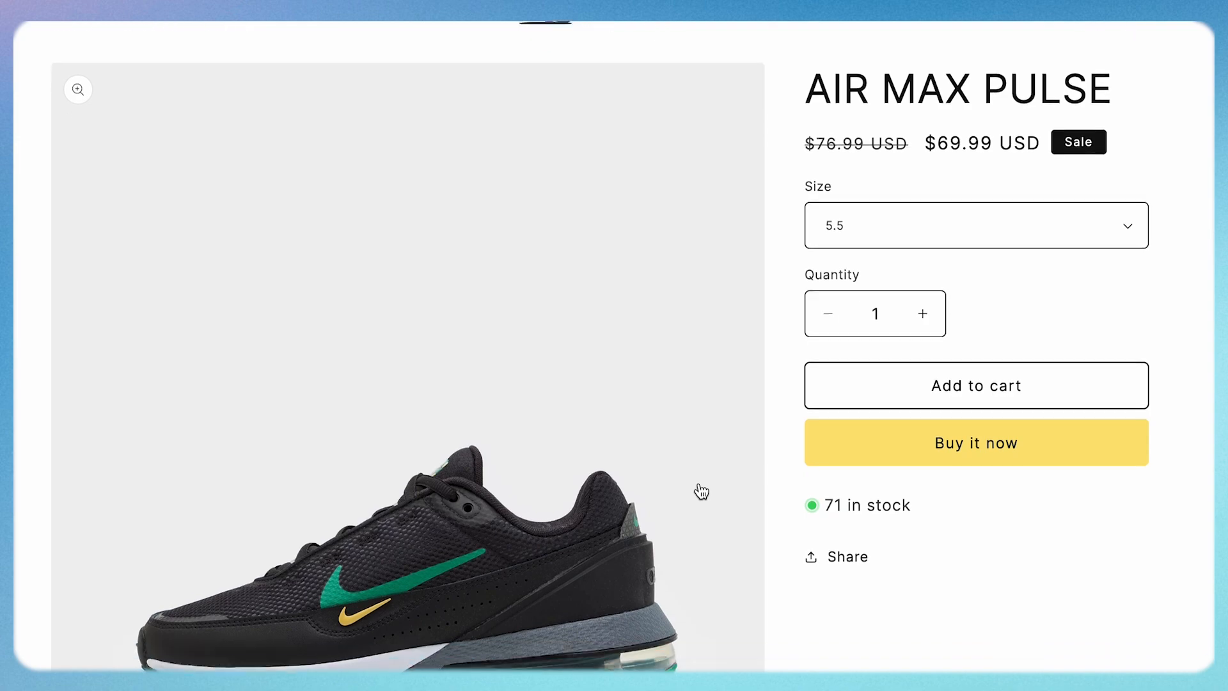